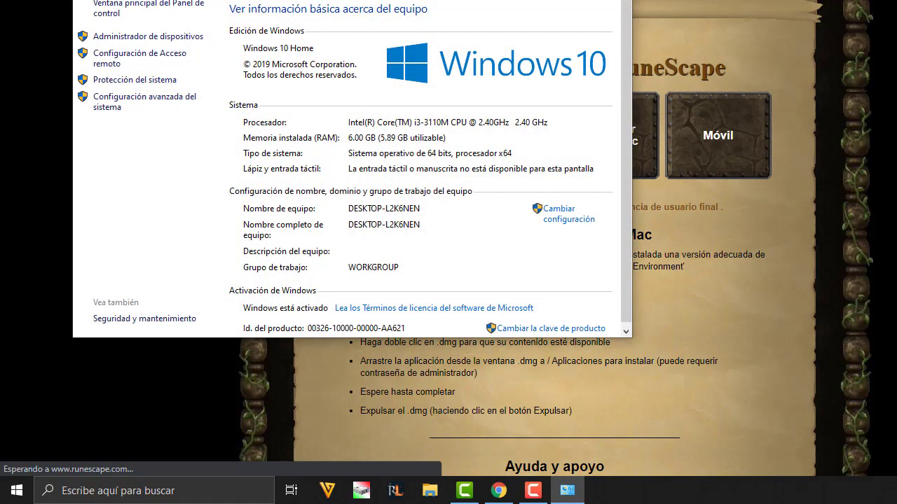
# Step: Check the processor, RAM and system type in the system information window, close it and show the desktop
pyautogui.moveTo(243, 1); pyautogui.dragTo(361, 64)
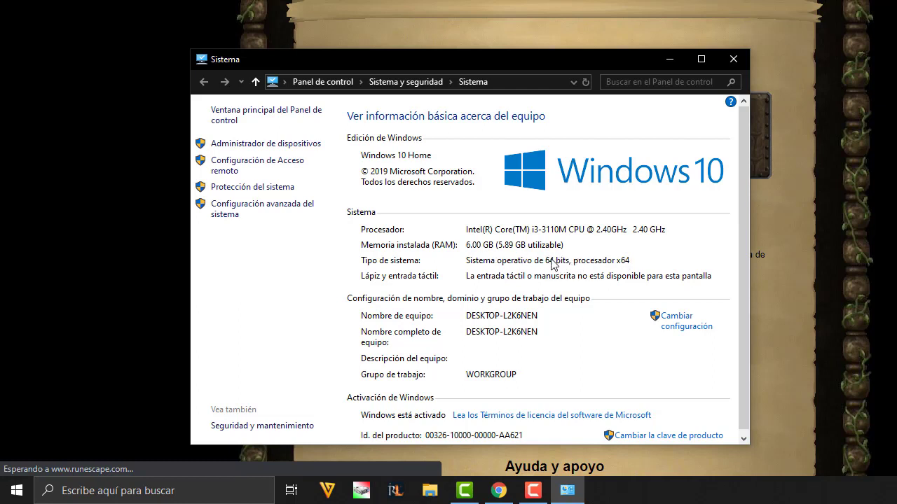
pyautogui.click(734, 59)
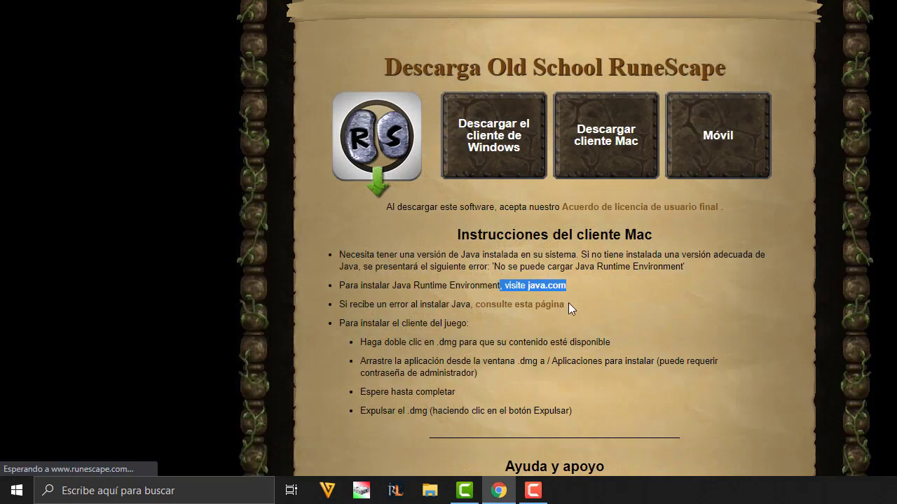
pyautogui.click(525, 173)
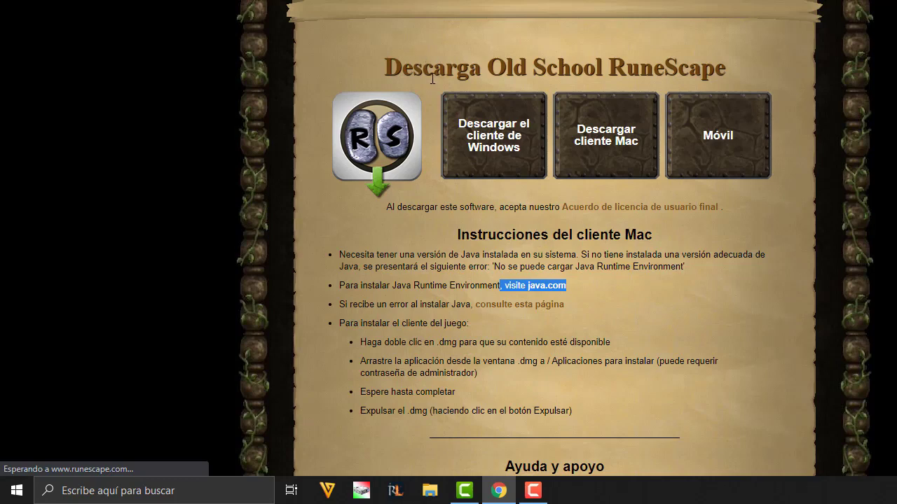
pyautogui.click(465, 105)
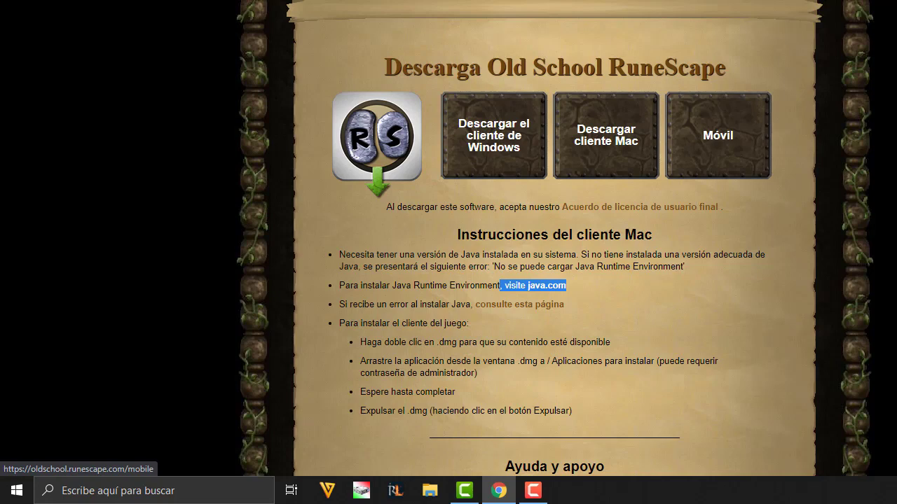
pyautogui.press('super+d')
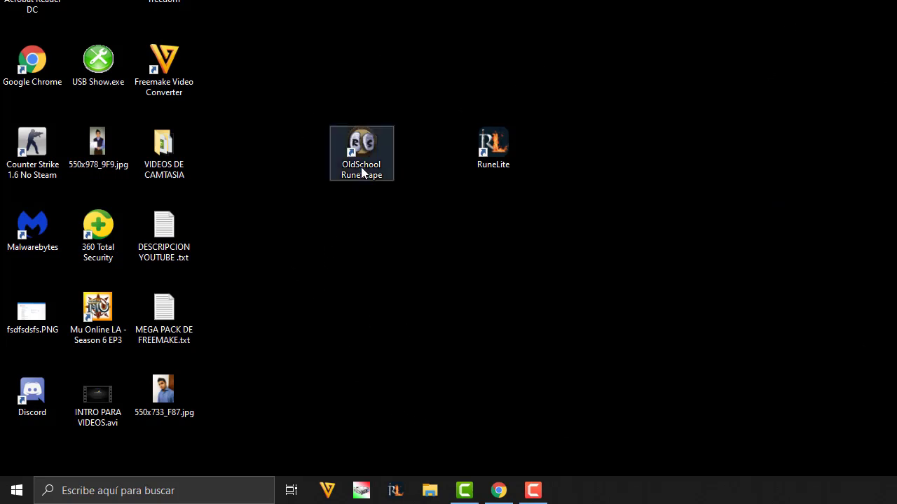
# Step: Search Windows for "CONFIGURACION REGIONAL" and open the language settings, with the window placed fully in view
pyautogui.click(65, 488)
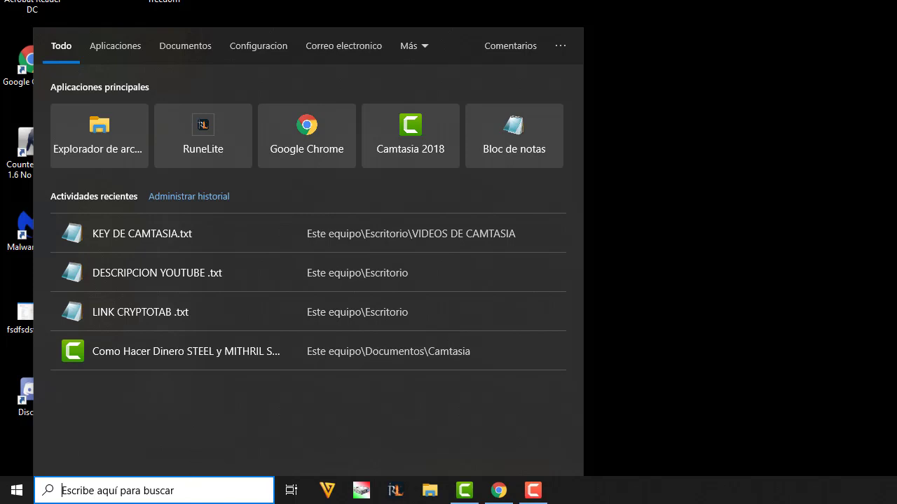
pyautogui.write('CON')
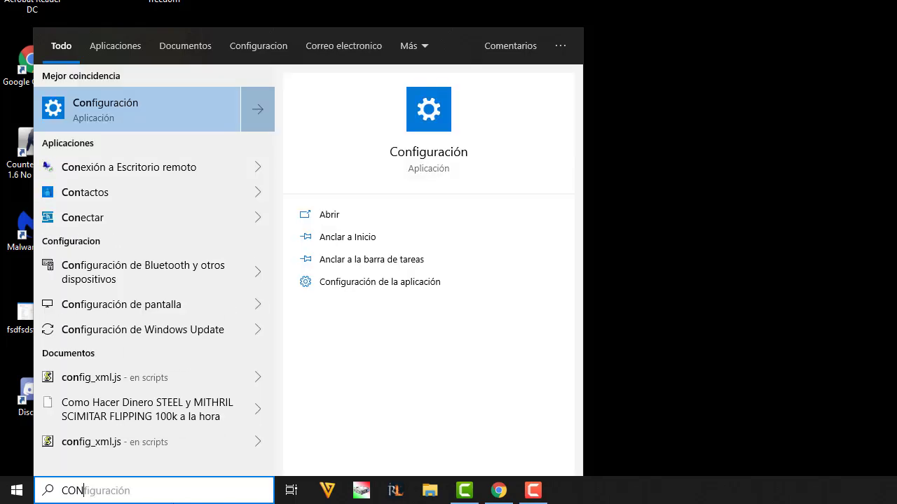
pyautogui.write('FIGURACION REG')
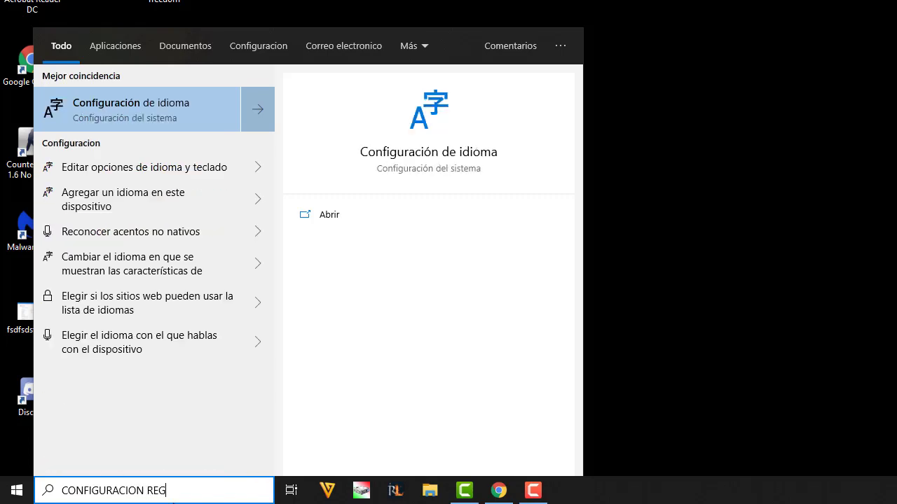
pyautogui.write('IONAL')
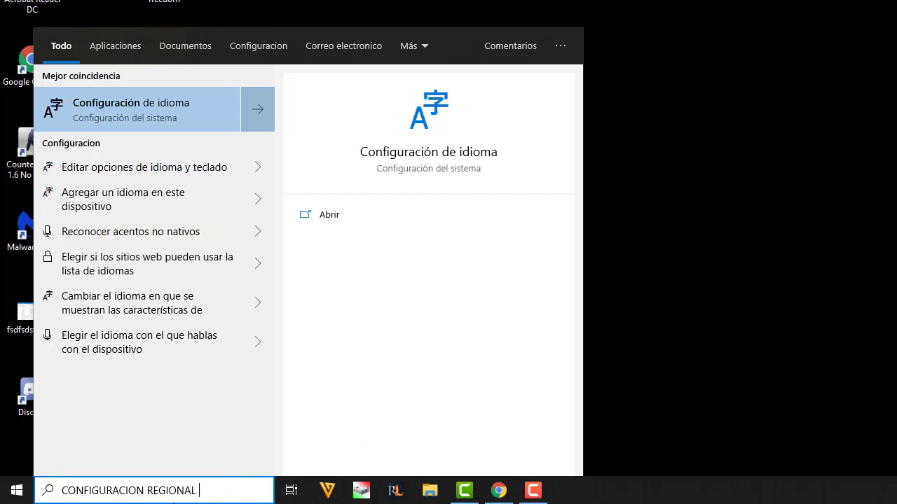
pyautogui.moveTo(210, 490); pyautogui.dragTo(48, 490)
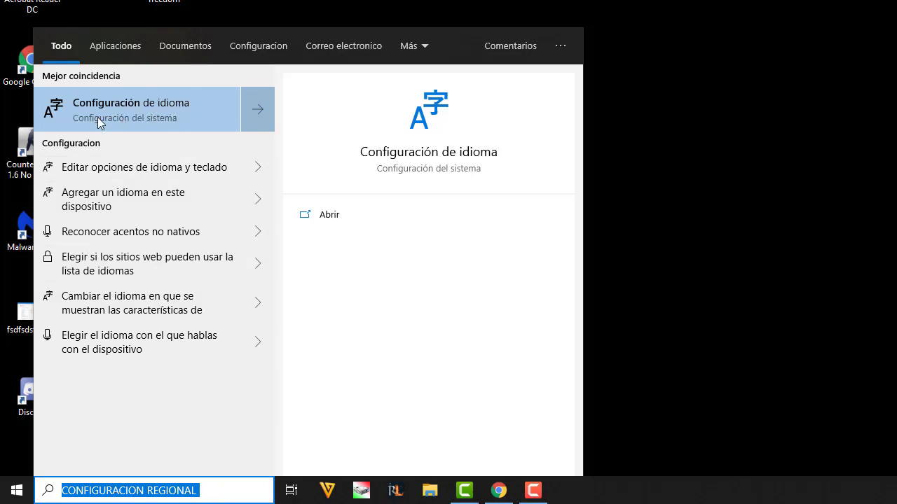
pyautogui.click(162, 109)
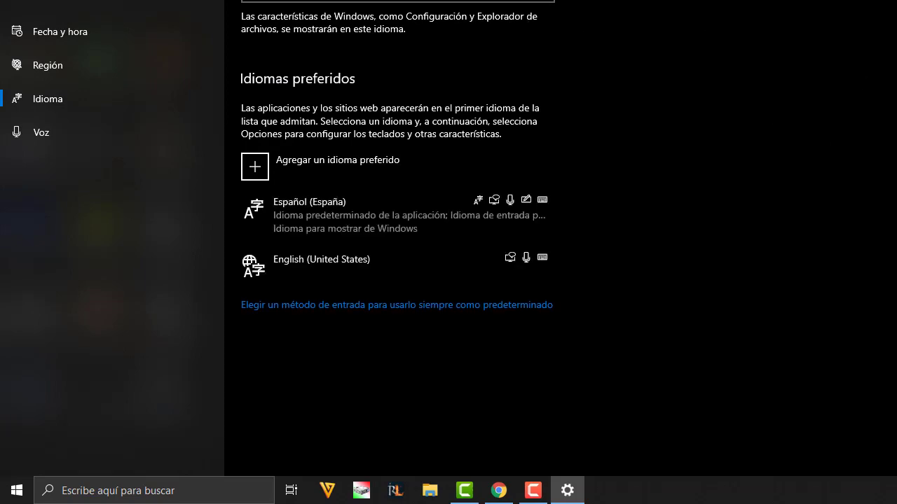
pyautogui.moveTo(486, 4); pyautogui.dragTo(313, 54)
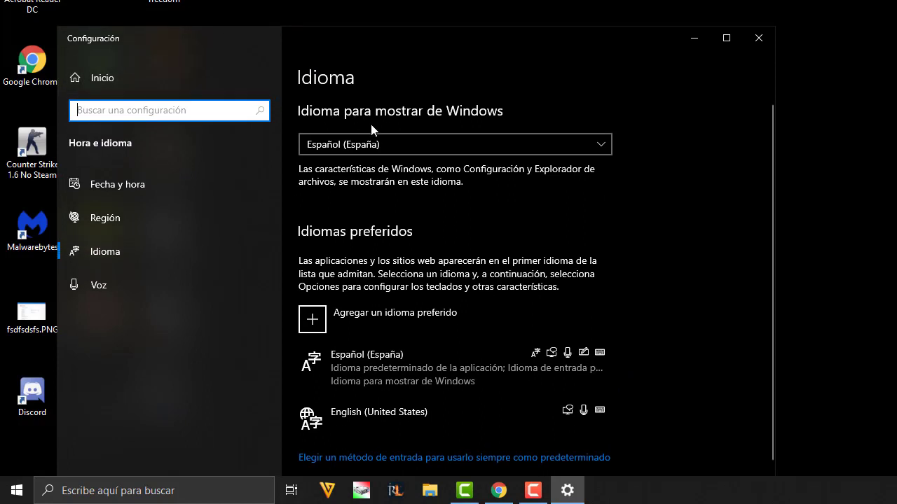
# Step: Examine the Windows display language choices and the preferred languages on the language settings page
pyautogui.click(412, 144)
pyautogui.click(423, 146)
pyautogui.click(600, 149)
pyautogui.click(600, 149)
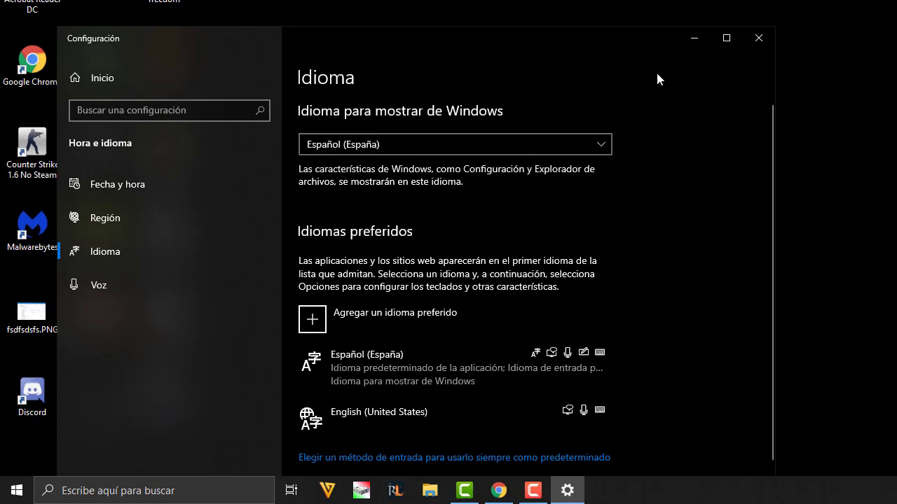
pyautogui.moveTo(772, 138); pyautogui.dragTo(769, 189)
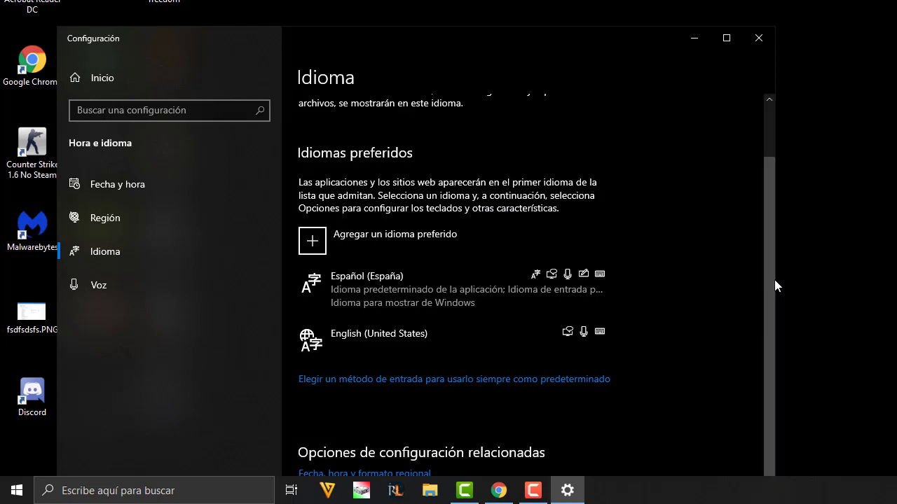
pyautogui.moveTo(774, 279); pyautogui.dragTo(766, 338)
pyautogui.click(126, 253)
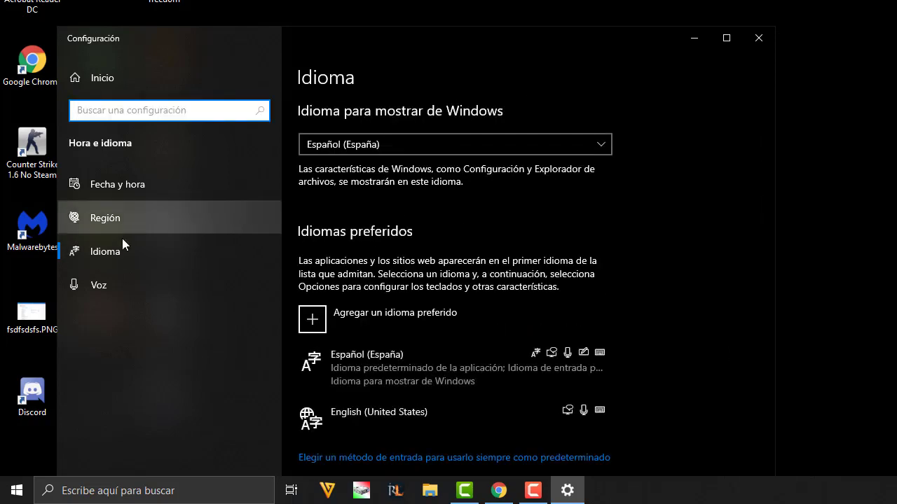
# Step: Set the regional format in the region settings to Inglés (Estados Unidos)
pyautogui.click(131, 218)
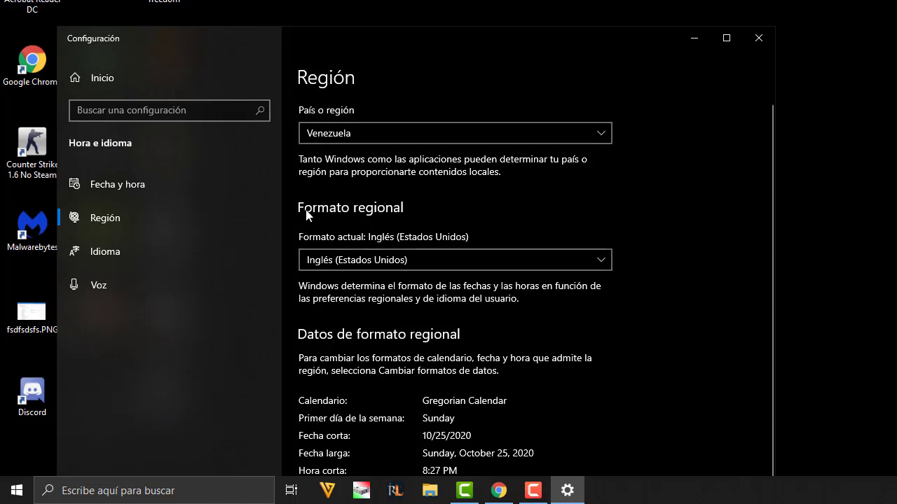
pyautogui.click(445, 264)
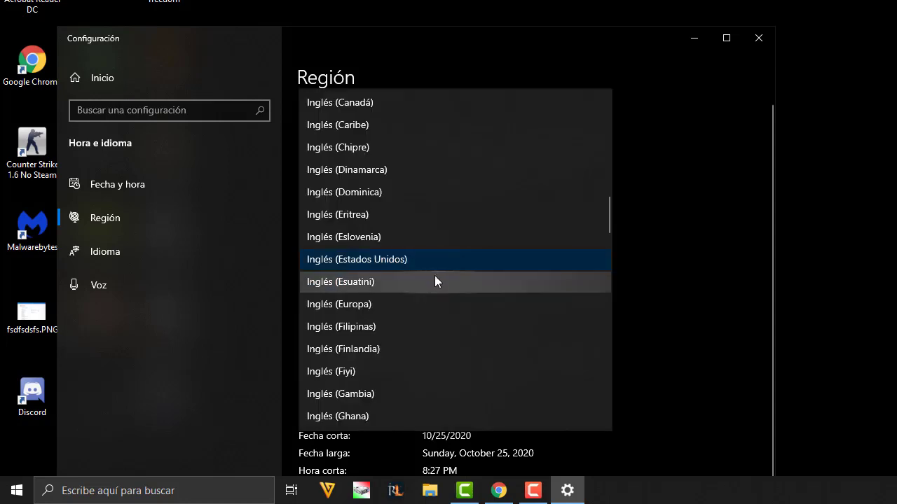
pyautogui.moveTo(612, 204); pyautogui.dragTo(610, 115)
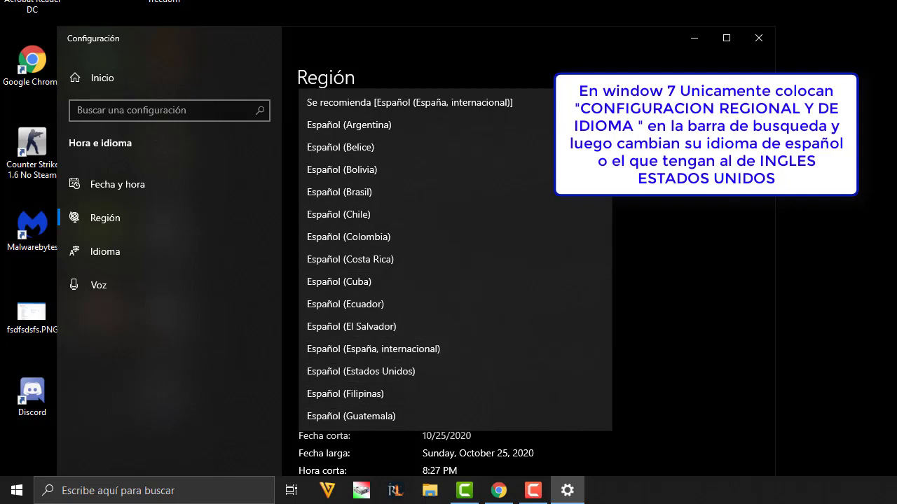
pyautogui.scroll(-9, 459, 260)
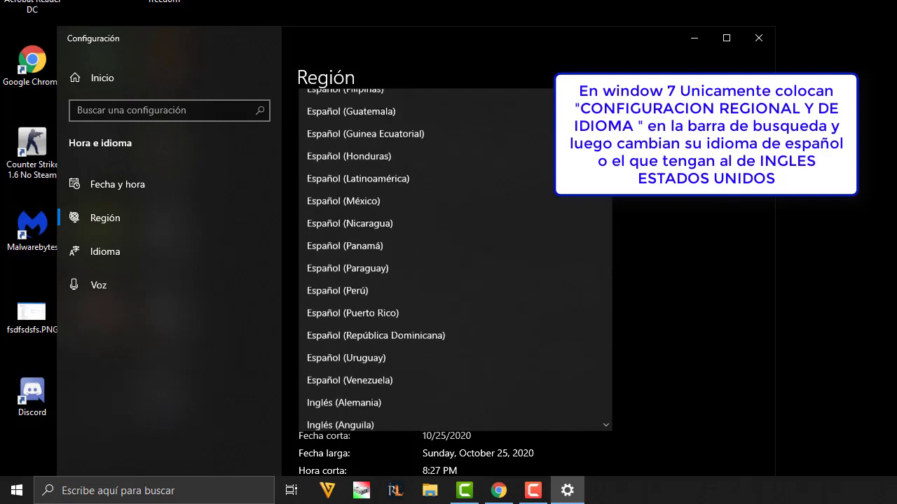
pyautogui.scroll(-5, 613, 206)
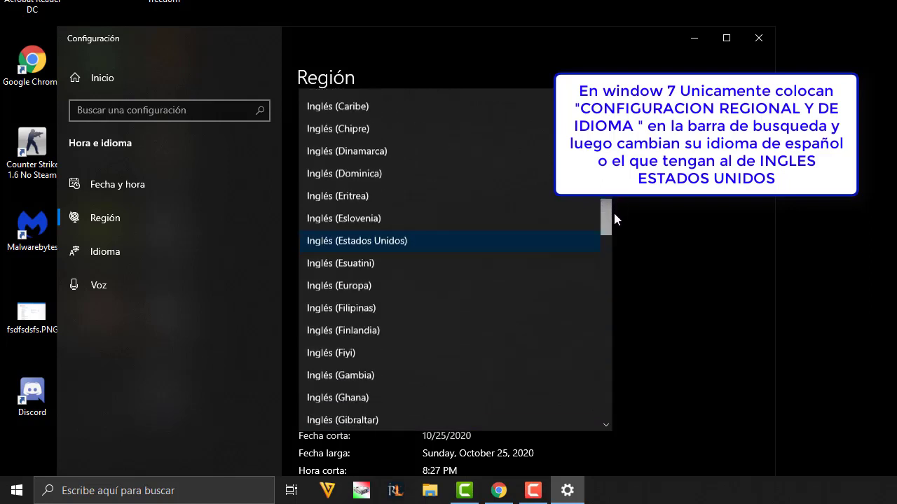
pyautogui.click(360, 241)
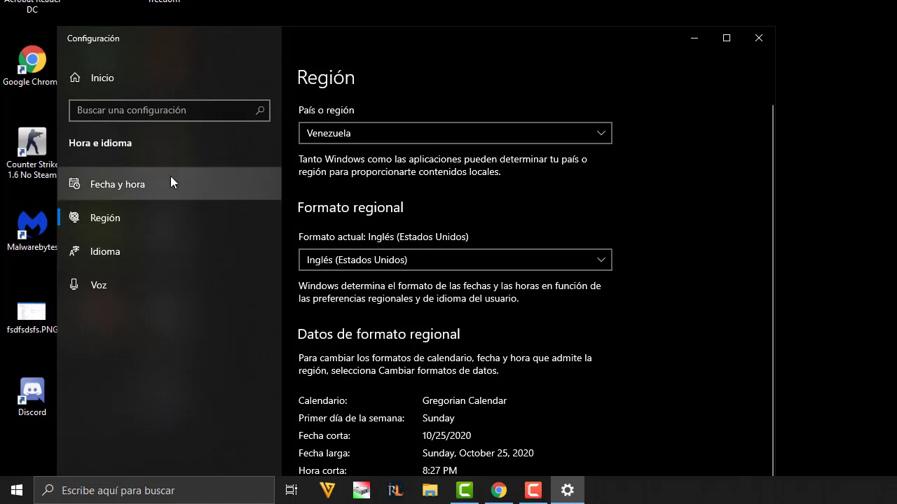
# Step: Review the date and time settings and the English (United States) entry among the preferred languages, and close the settings
pyautogui.click(112, 193)
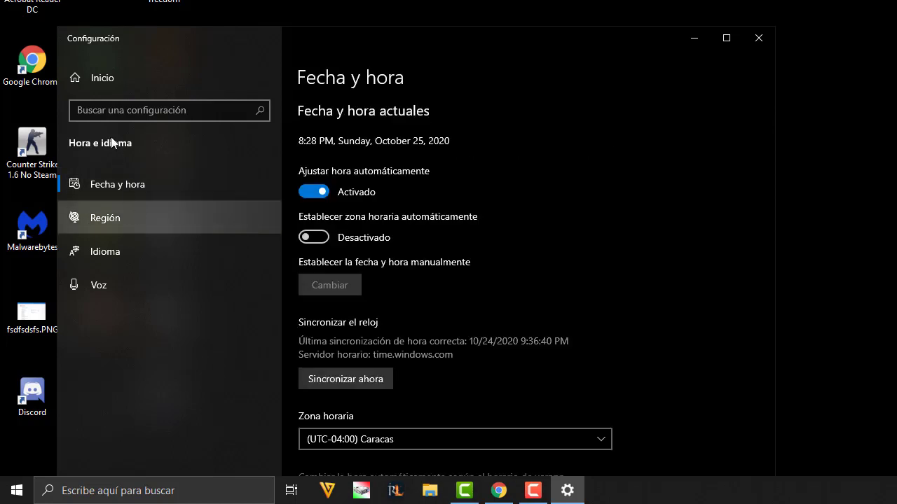
pyautogui.click(118, 252)
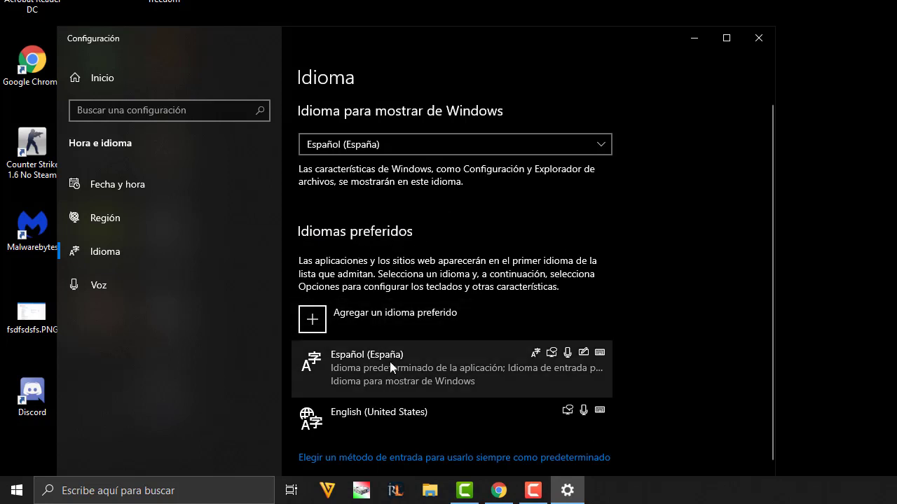
pyautogui.click(411, 422)
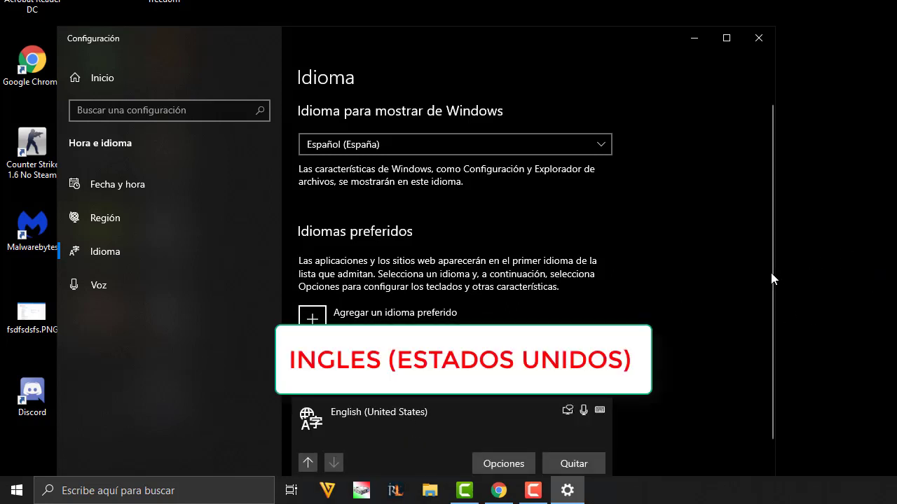
pyautogui.moveTo(766, 298); pyautogui.dragTo(769, 367)
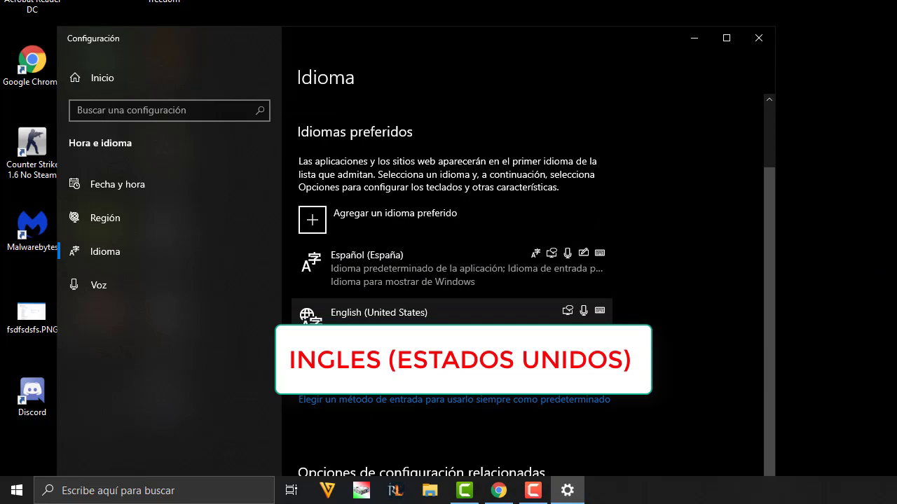
pyautogui.click(769, 38)
# Step: Run the OldSchool RuneScape desktop shortcut as administrator
pyautogui.rightClick(363, 140)
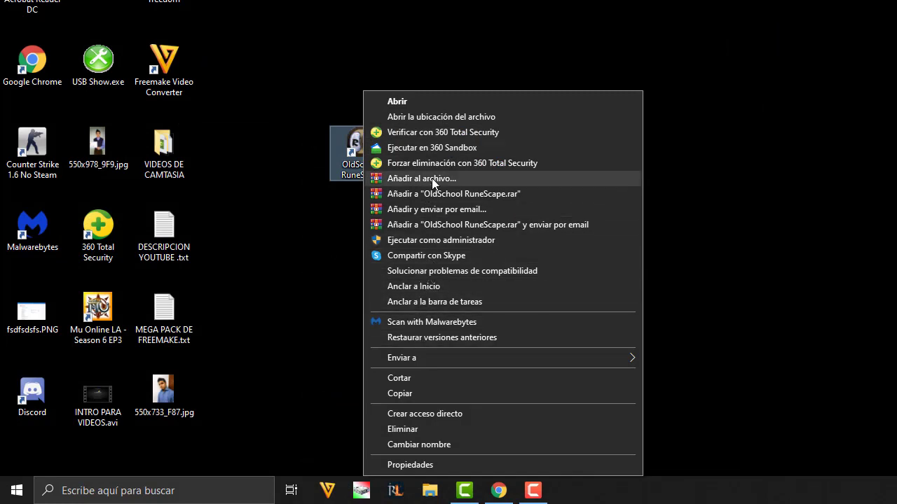
pyautogui.click(421, 241)
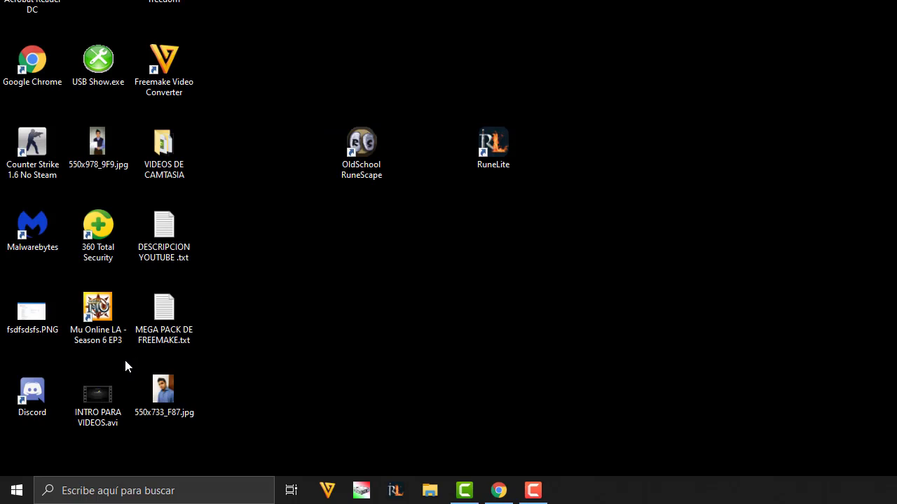
# Step: Open the downloads folder in File Explorer and locate the OldSchool.msi installer
pyautogui.moveTo(463, 490)
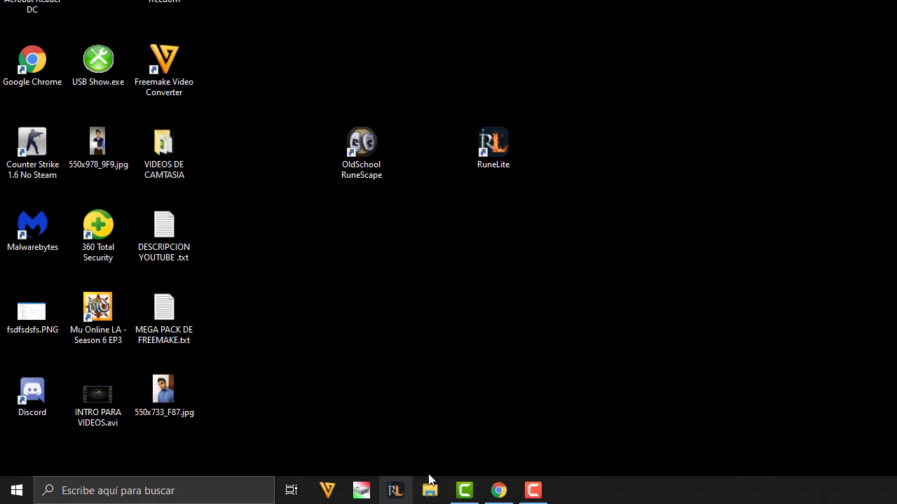
pyautogui.click(421, 485)
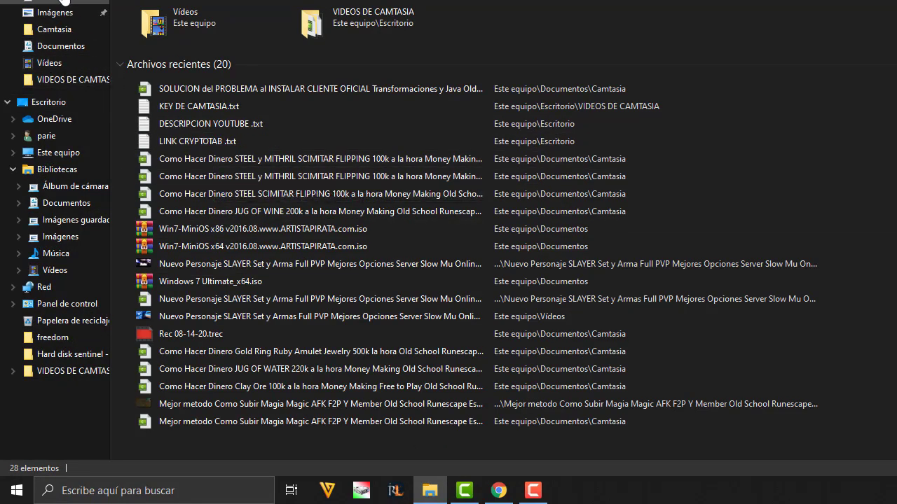
pyautogui.click(71, 2)
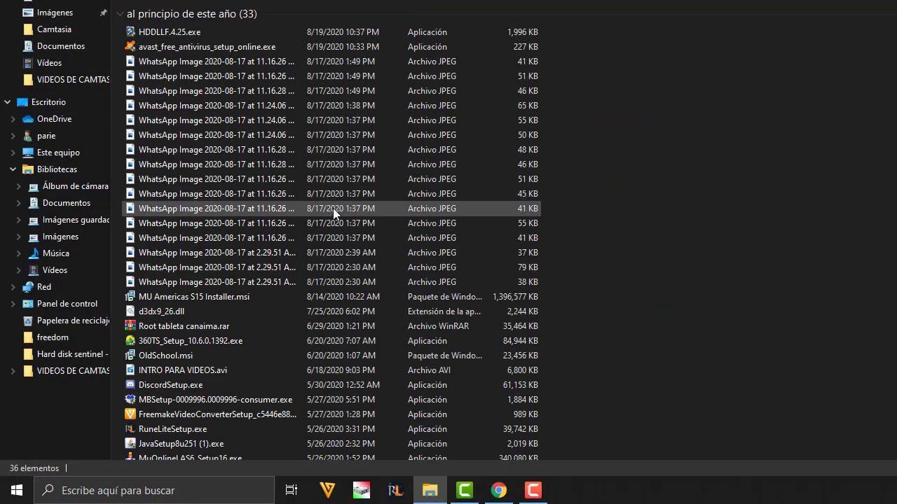
pyautogui.scroll(-3, 378, 238)
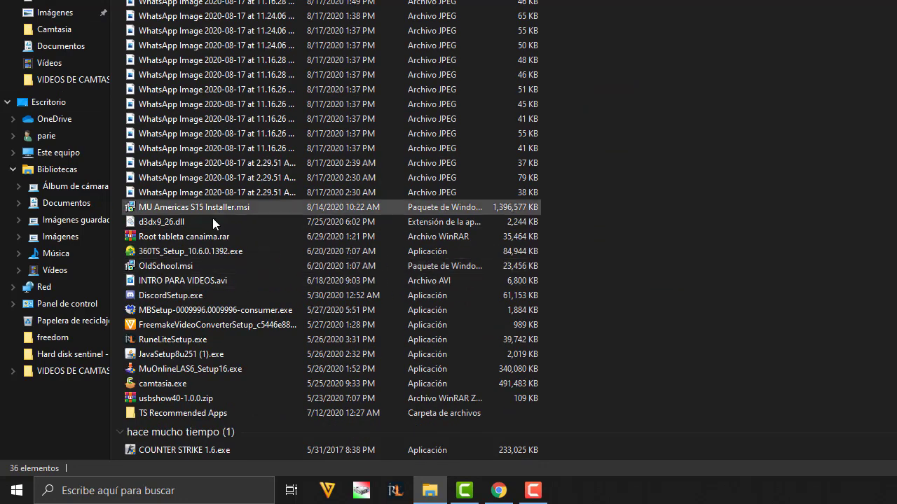
# Step: Launch the OldSchool.msi installer and advance past the welcome page to the change, repair or remove options
pyautogui.click(151, 265)
pyautogui.rightClick(151, 264)
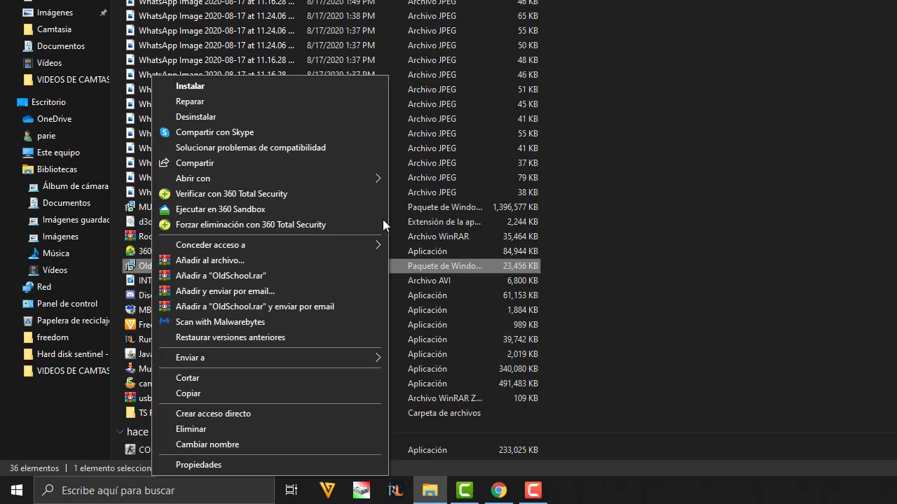
pyautogui.moveTo(375, 245)
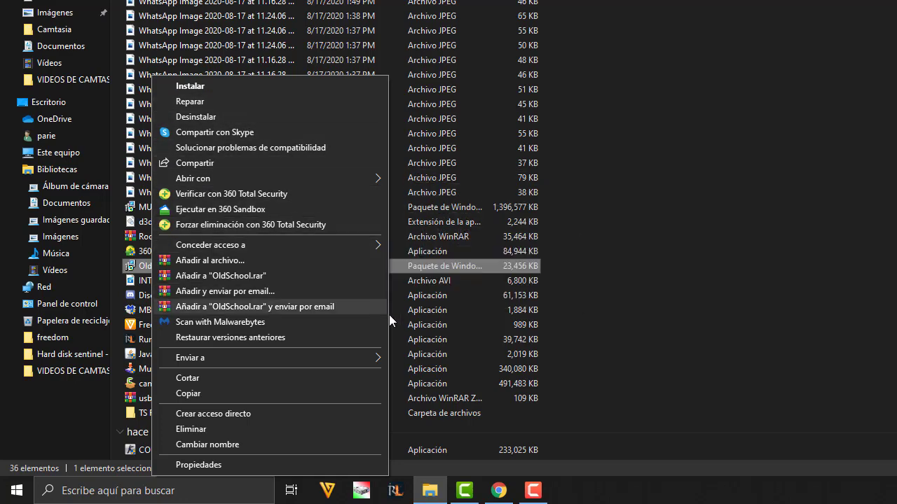
pyautogui.click(434, 266)
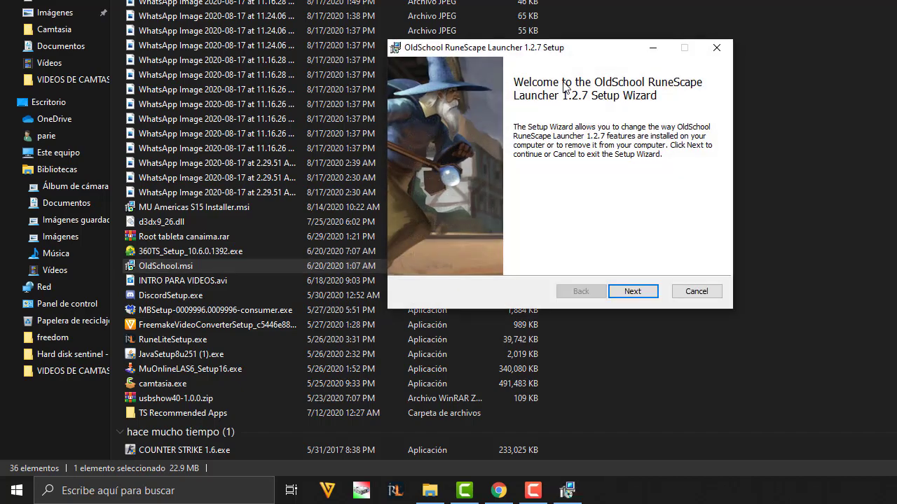
pyautogui.click(633, 294)
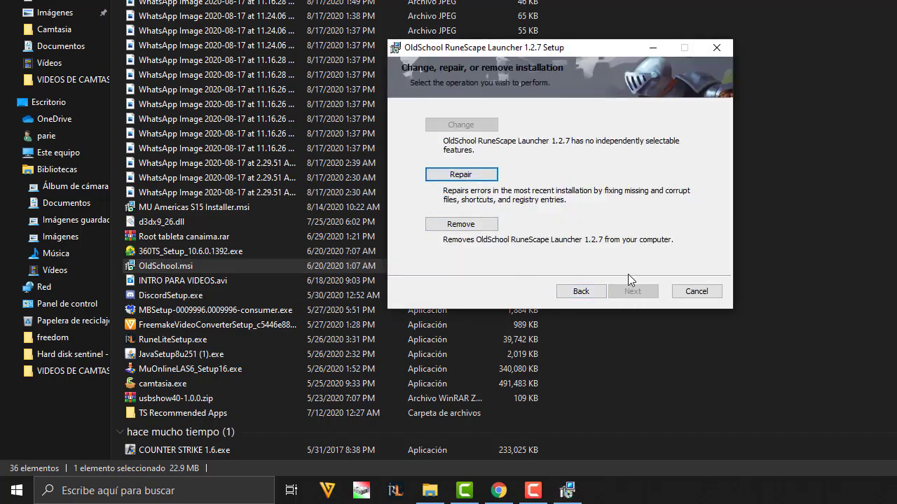
# Step: Cancel the OldSchool RuneScape Launcher 1.2.7 setup, confirm the cancellation, and close the setup wizard
pyautogui.click(697, 293)
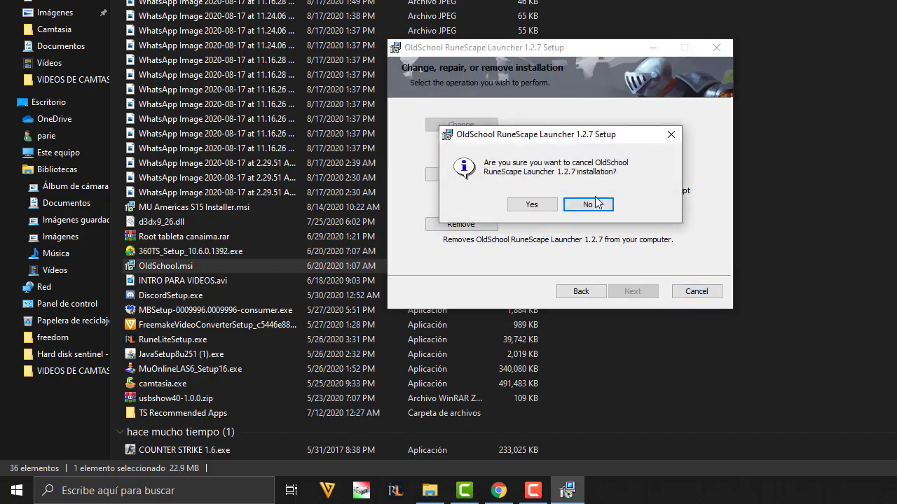
pyautogui.click(532, 203)
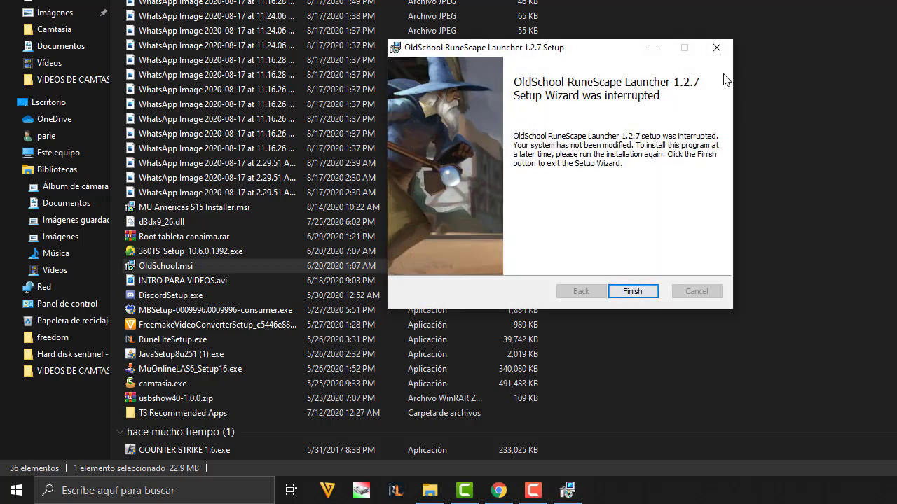
pyautogui.click(716, 48)
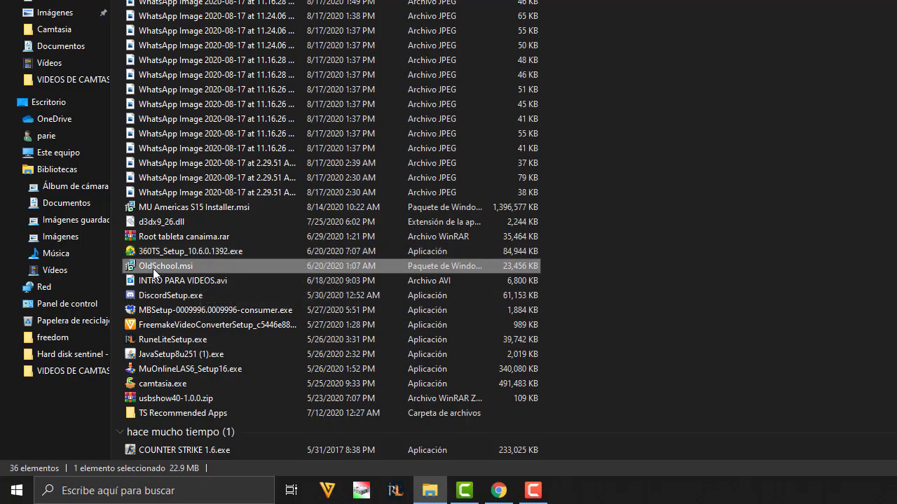
# Step: Show the desktop and review the available actions for the OldSchool RuneScape shortcut without choosing any
pyautogui.press('super+d')
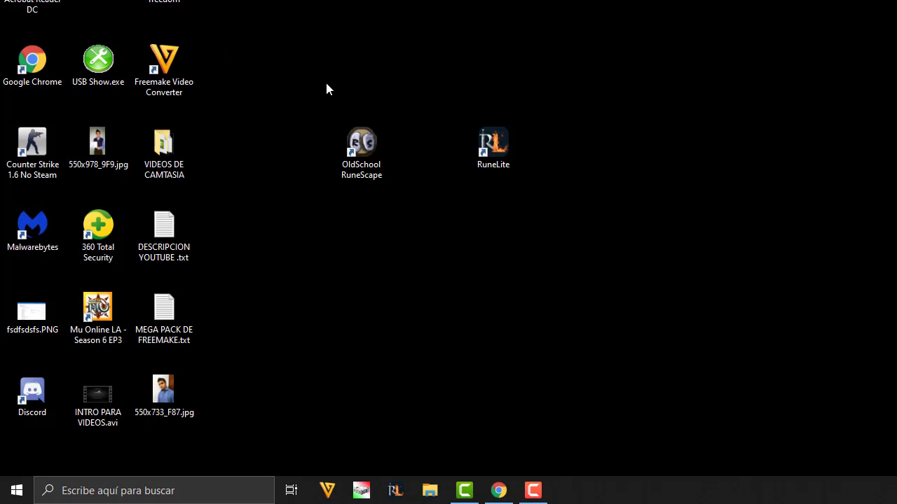
pyautogui.rightClick(362, 130)
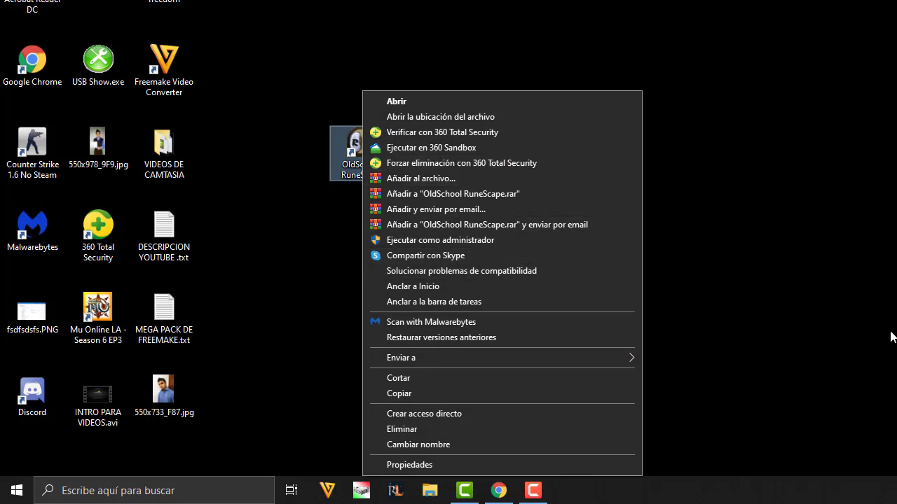
pyautogui.click(811, 310)
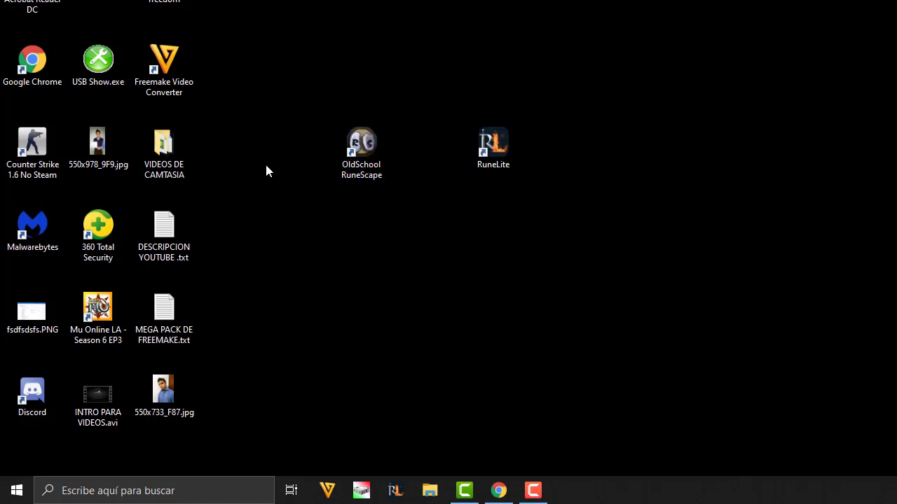